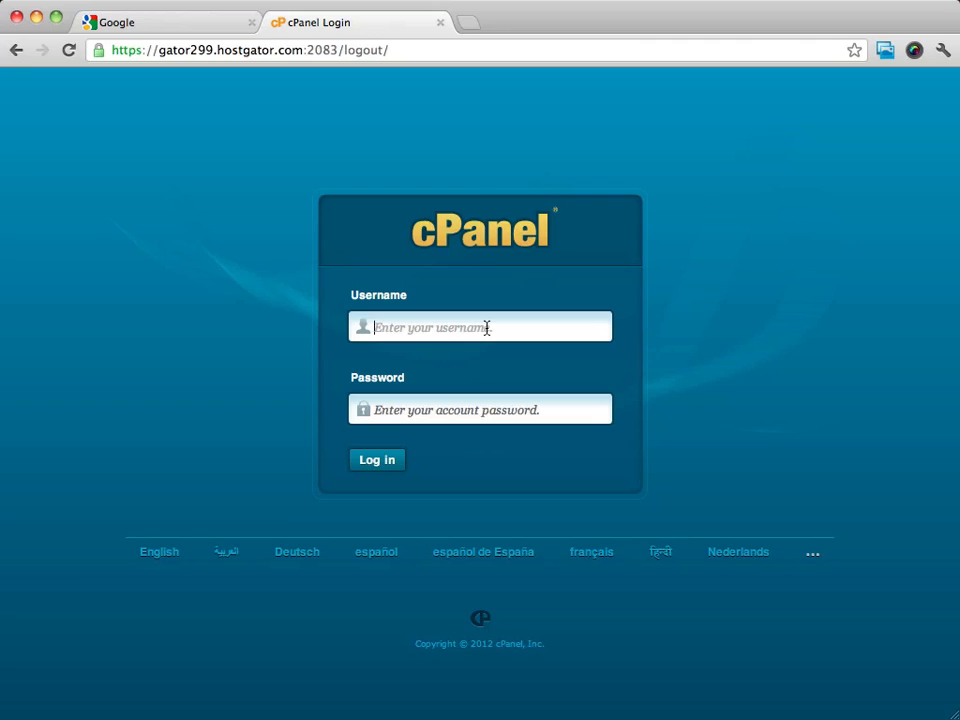
Enter the hosting account username and password on the cPanel login form
left_click(487, 328)
type("grove")
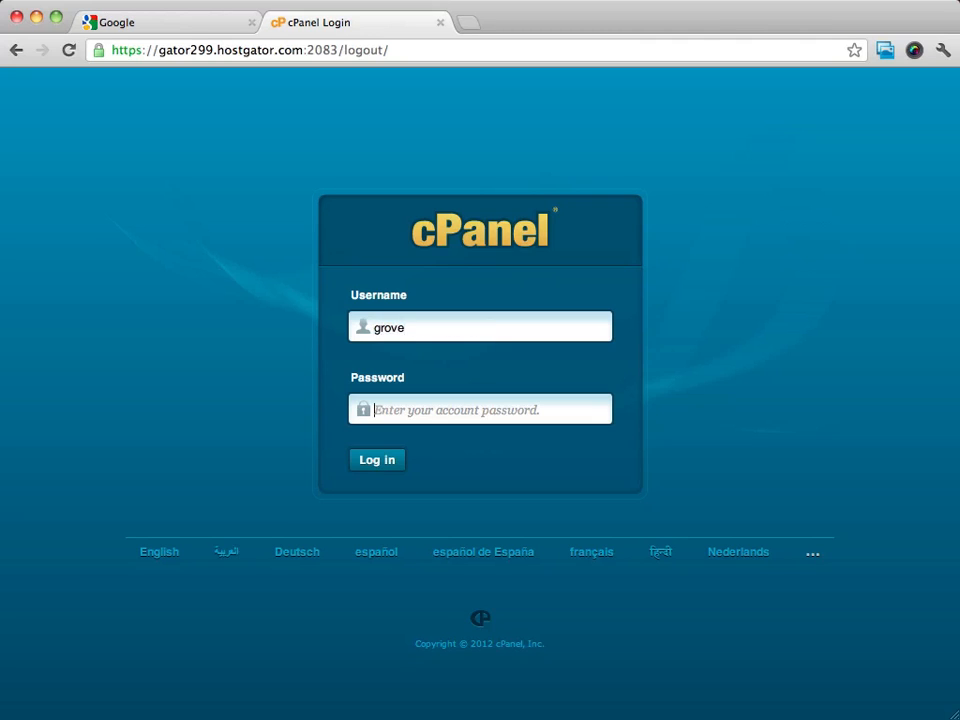
key("Tab")
type("••••••••••••")
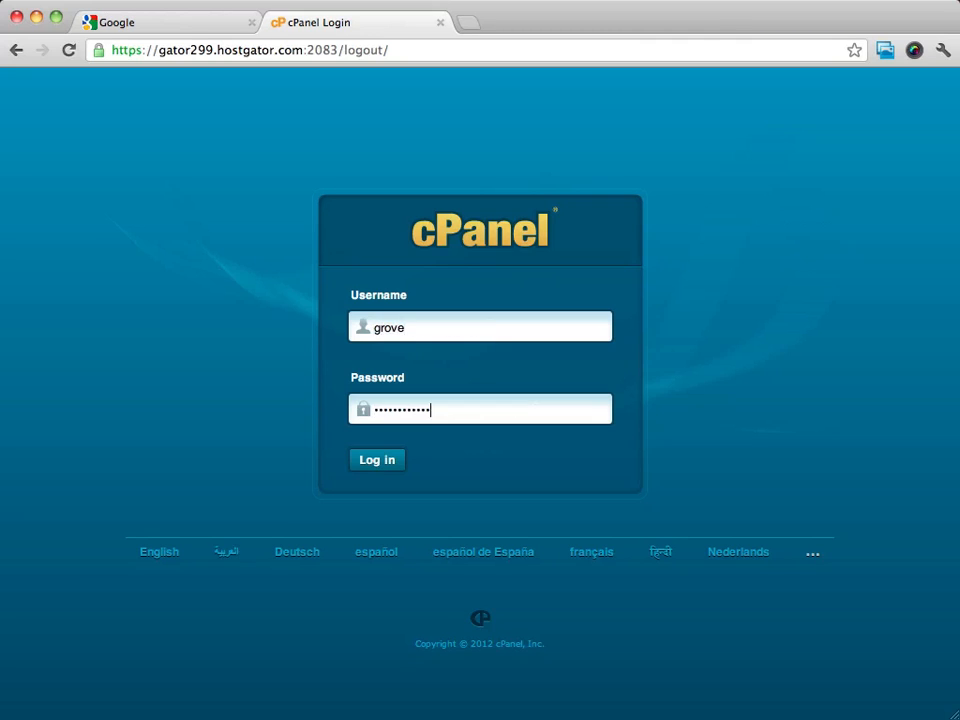
Sign in to cPanel and bring the Software/Services tools into view
left_click(370, 462)
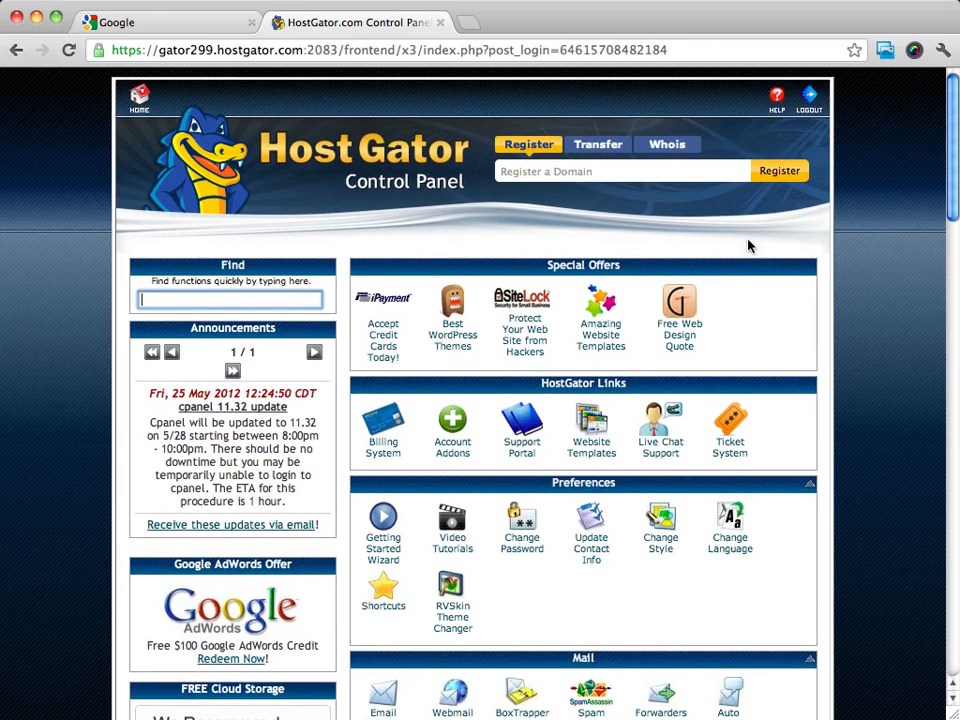
scroll(838, 233, "down", 5)
scroll(838, 233, "down", 8)
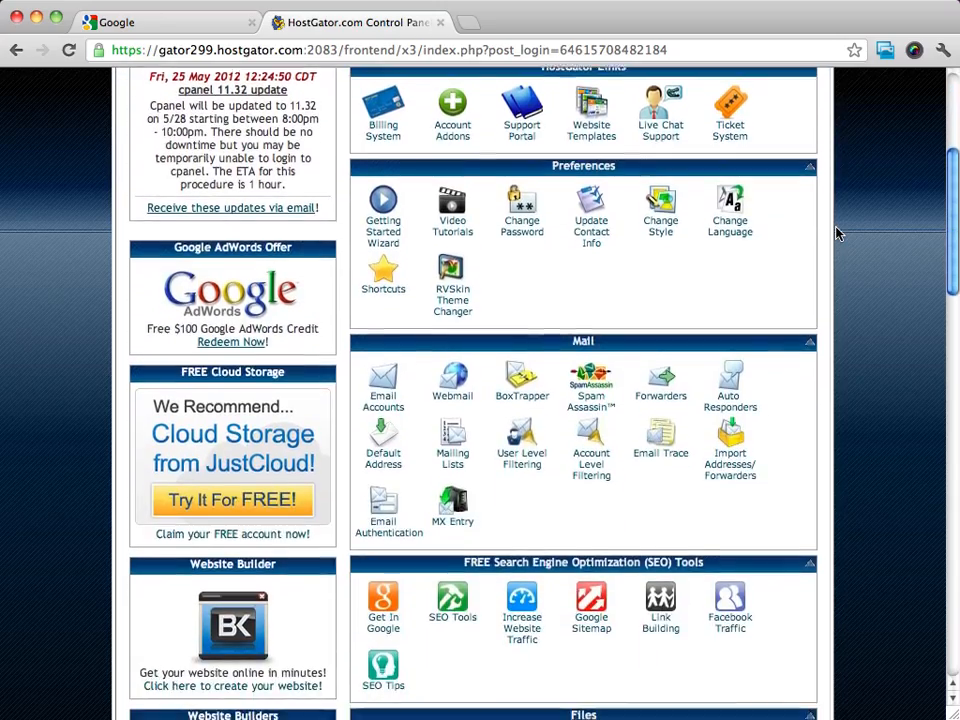
scroll(838, 233, "down", 9)
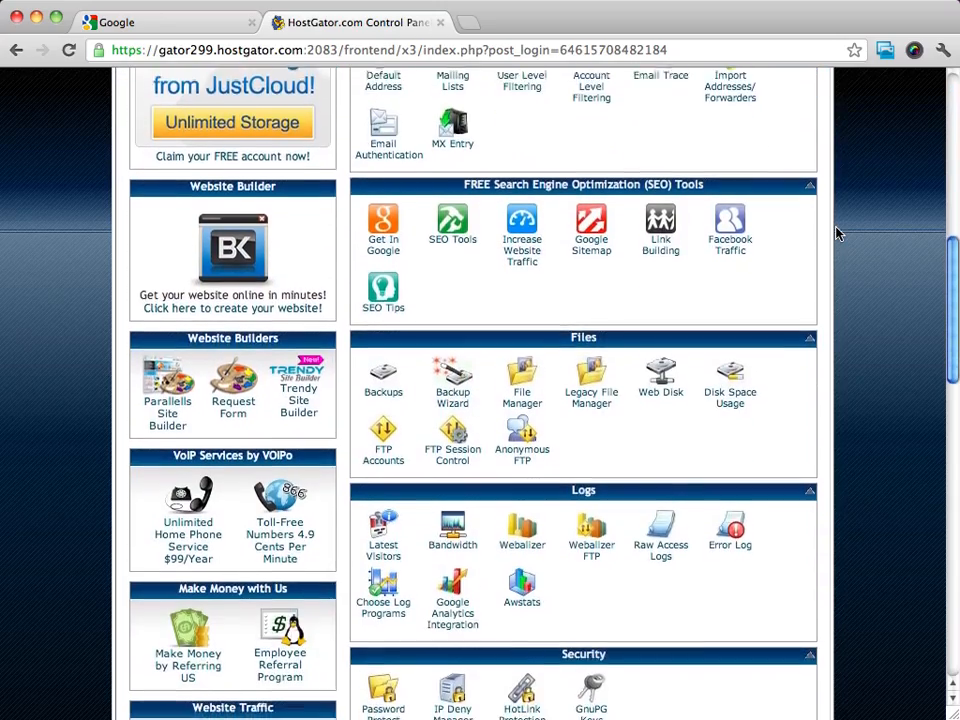
scroll(838, 233, "down", 6)
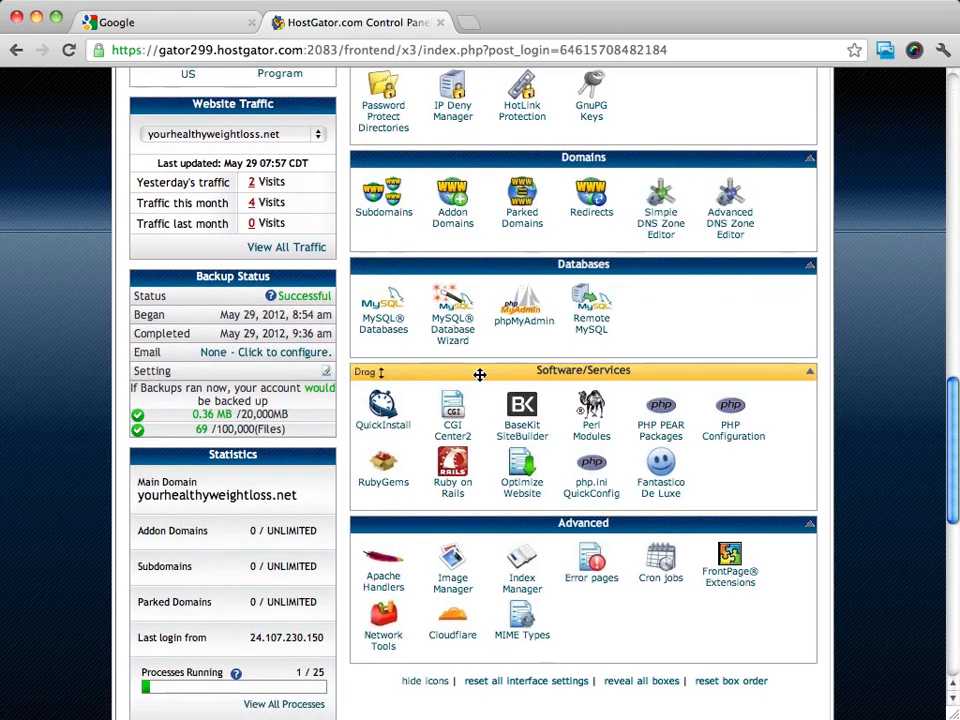
Open Fantastico De Luxe and choose WordPress under Blogs
left_click(665, 495)
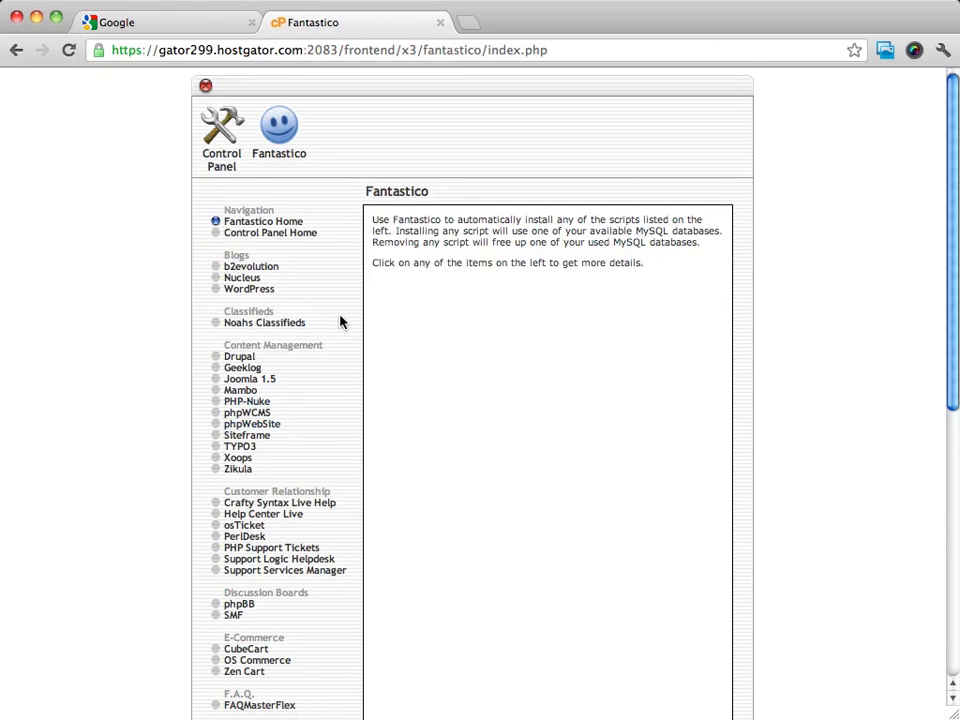
scroll(339, 319, "down", 3)
scroll(339, 319, "up", 3)
left_click(257, 291)
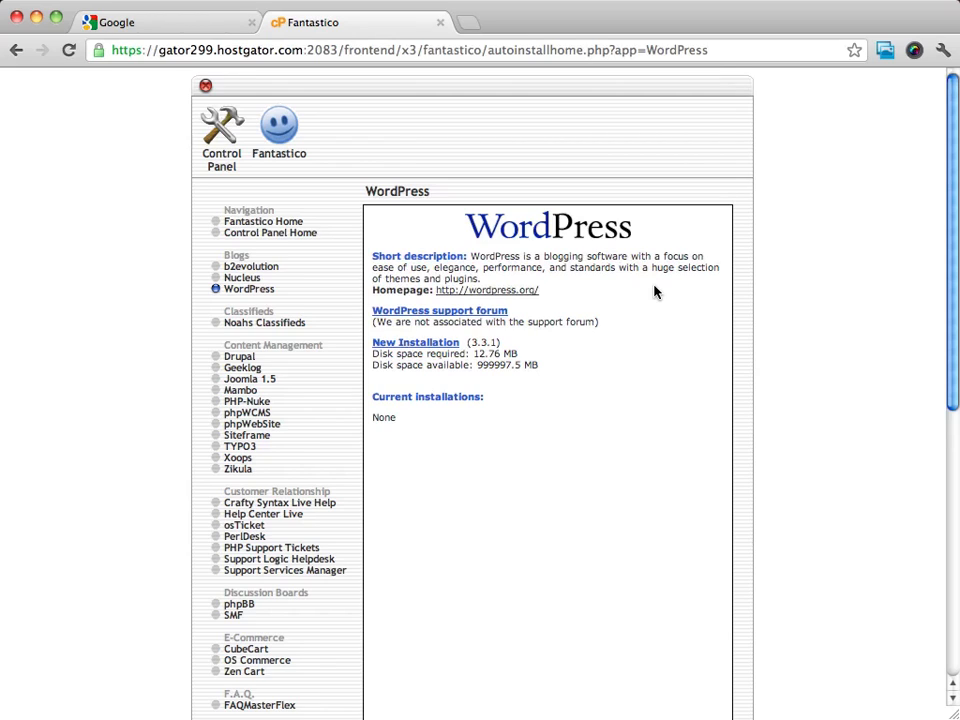
Browse the wordpress.org homepage in a new tab, then go back to Fantastico
left_click(494, 291)
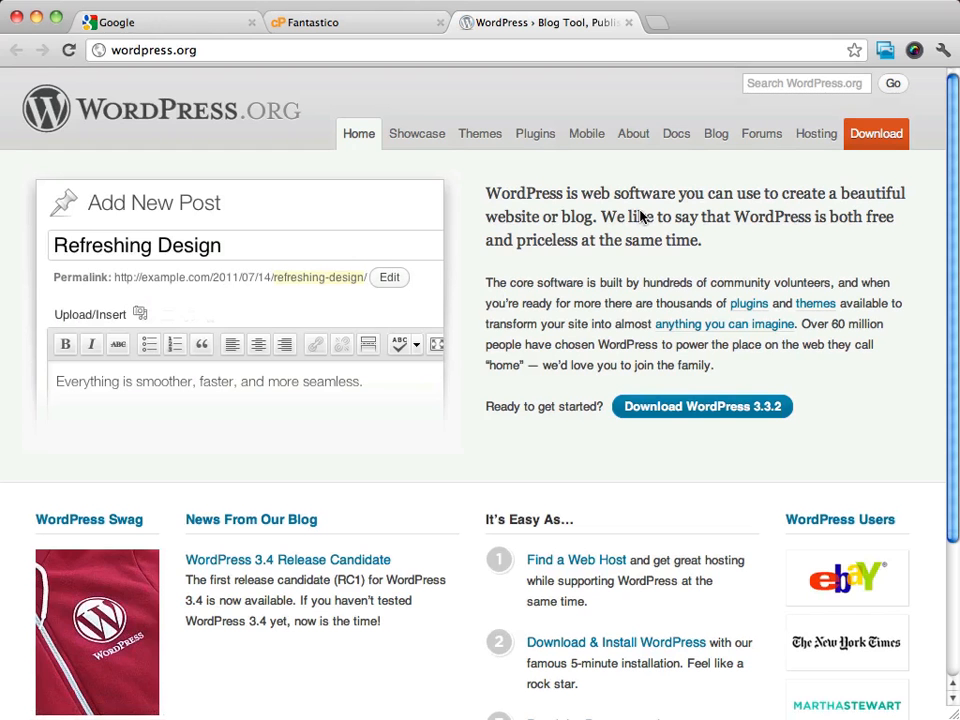
scroll(639, 214, "down", 5)
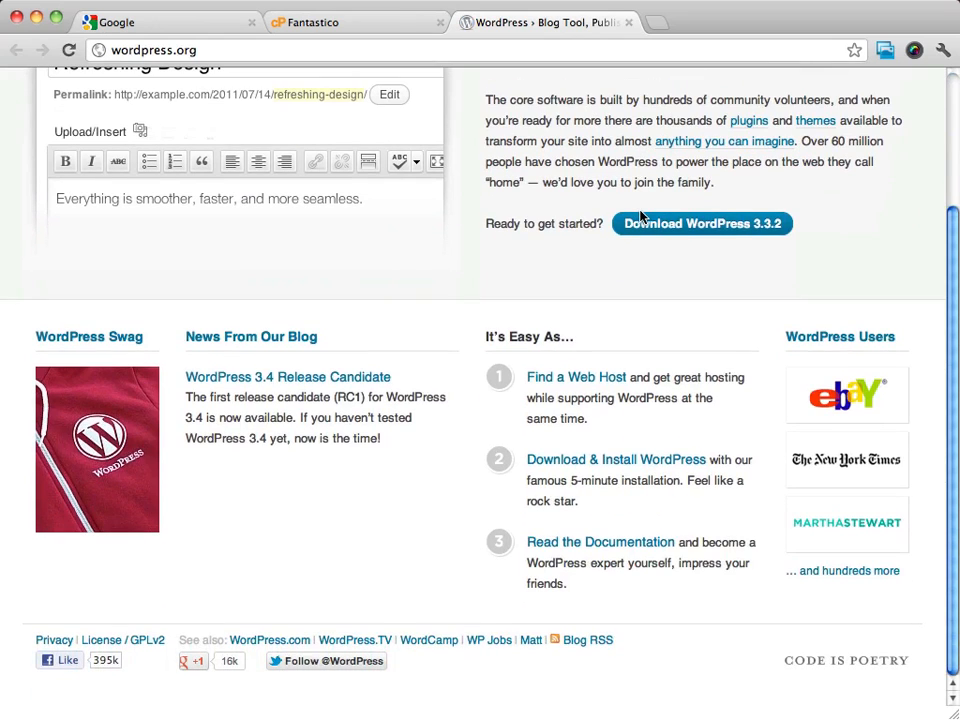
scroll(641, 216, "up", 5)
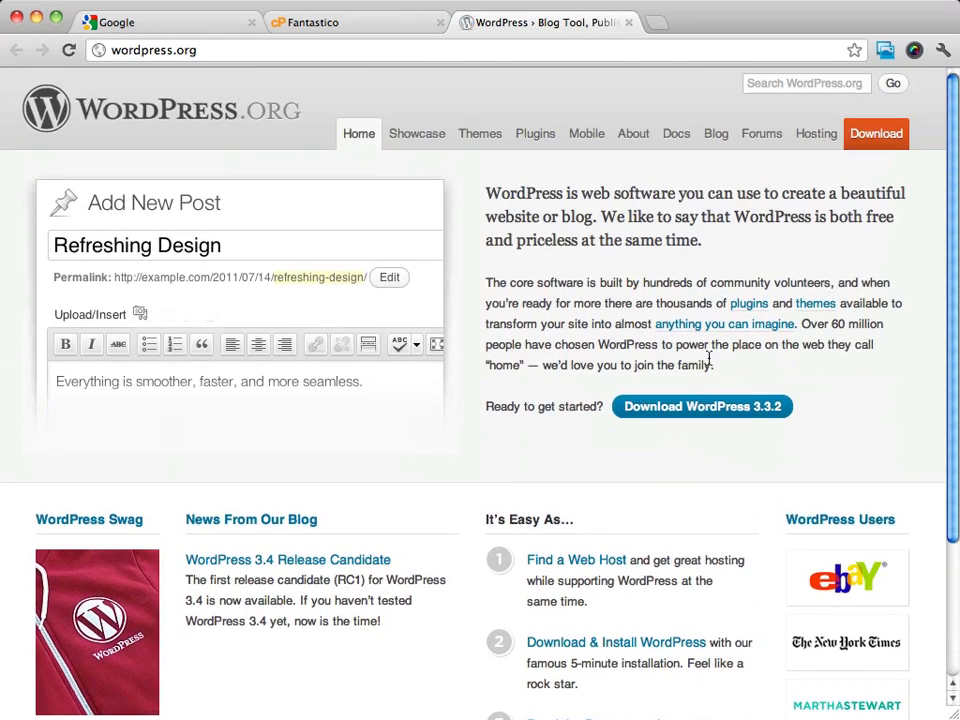
scroll(834, 463, "down", 3)
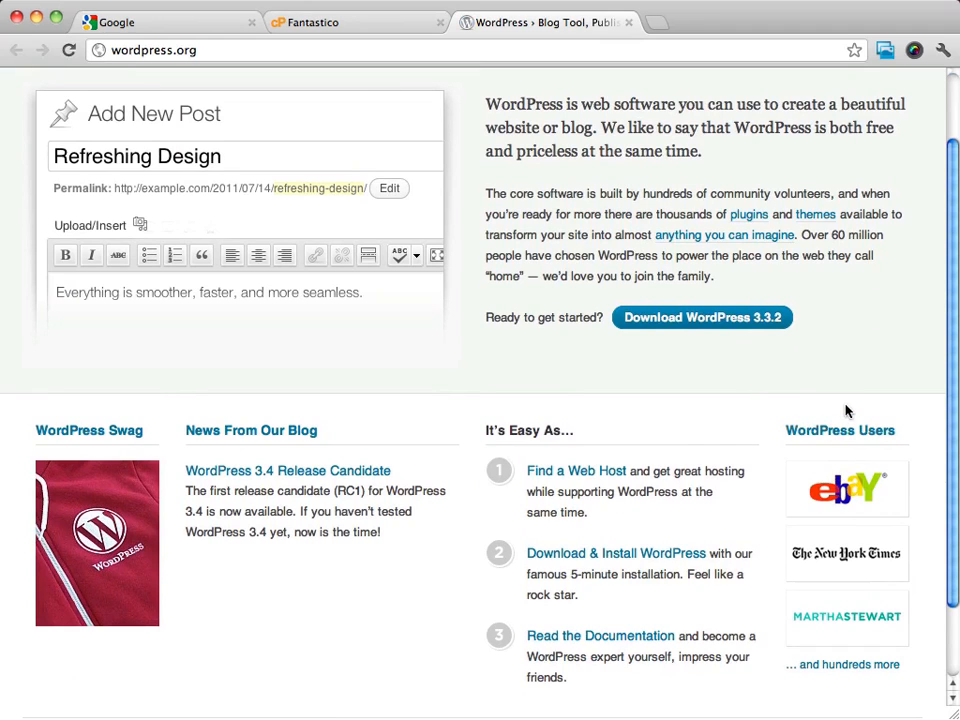
scroll(845, 430, "up", 3)
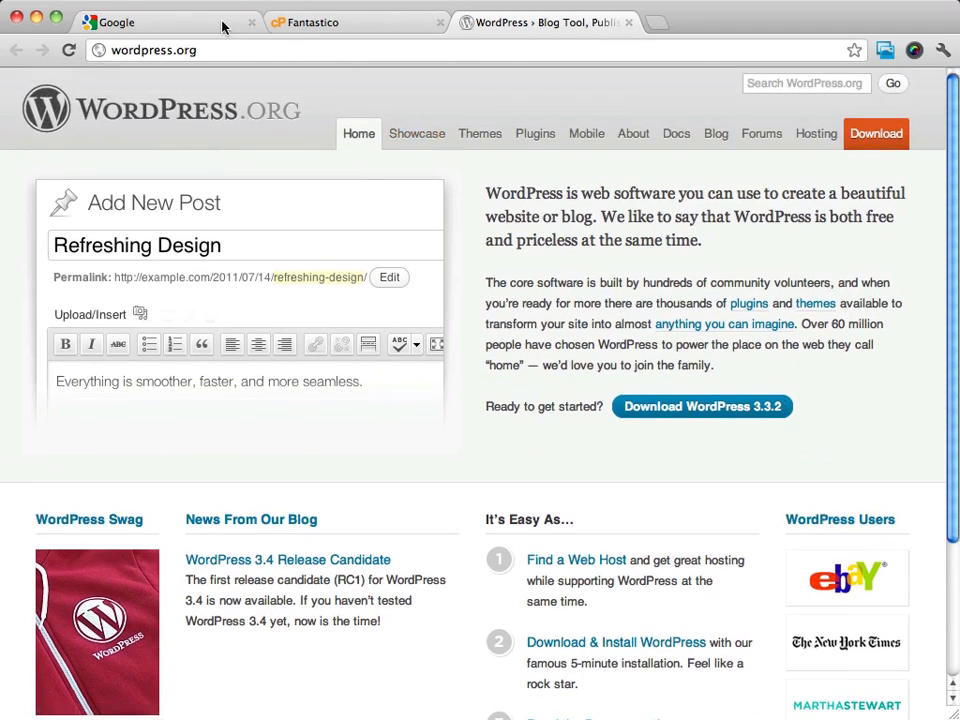
left_click(333, 24)
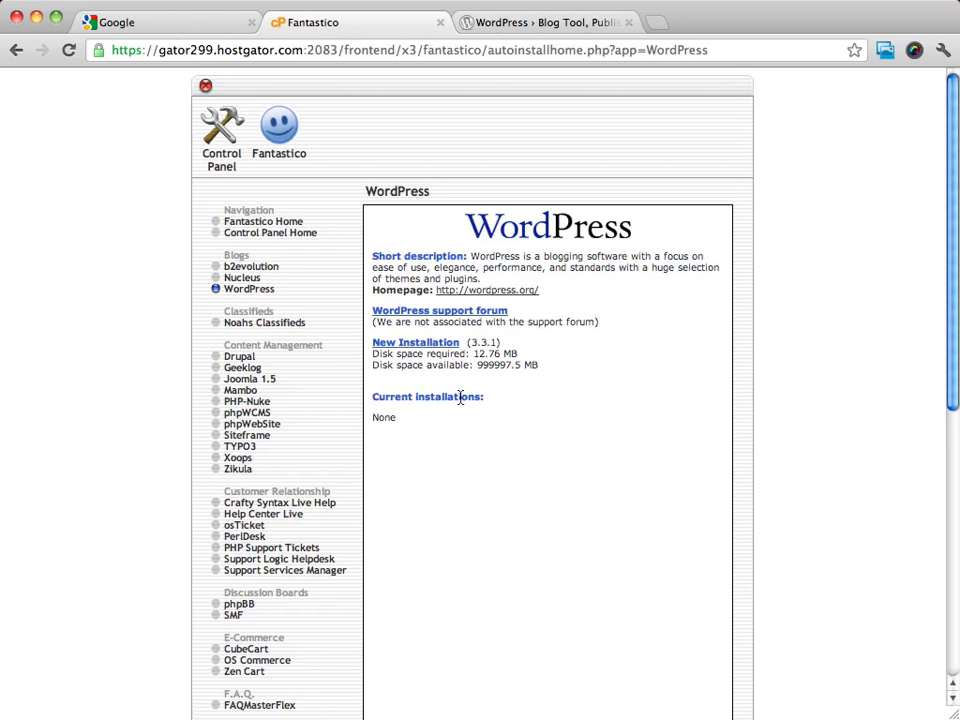
Start a new WordPress installation on the domain yourhealthyweightloss.net
left_click(418, 345)
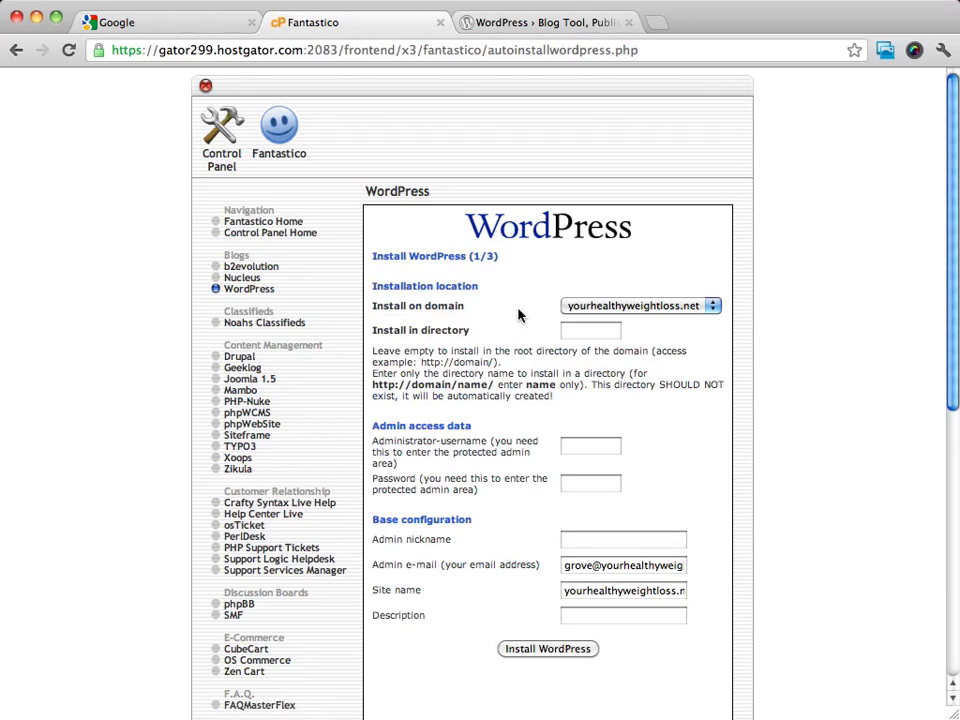
left_click(679, 310)
left_click(640, 305)
left_click(660, 306)
left_click(711, 304)
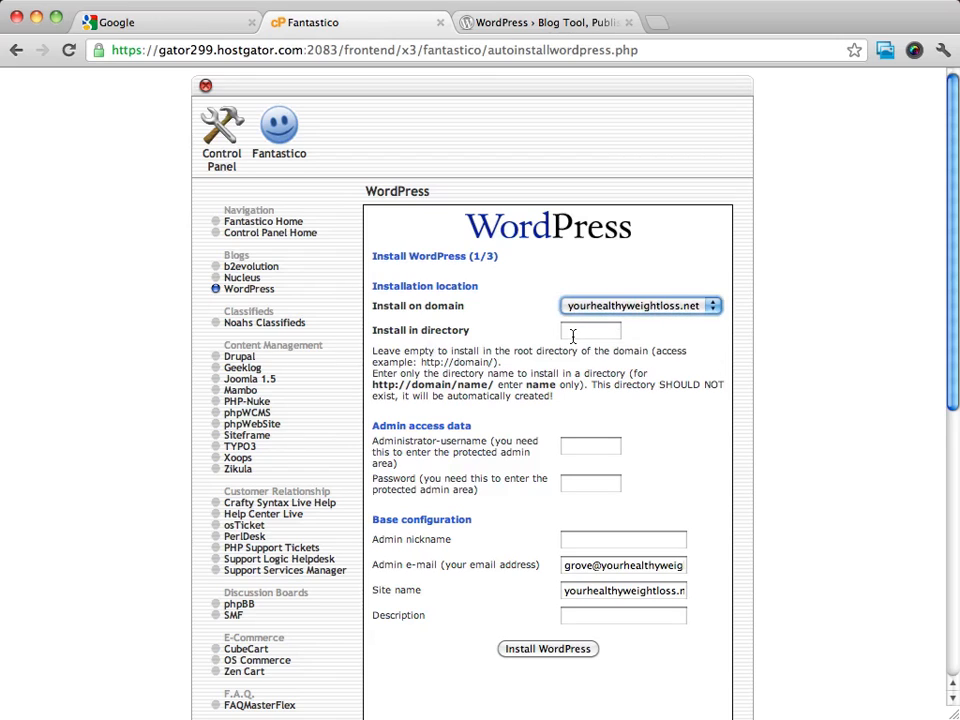
left_click(764, 352)
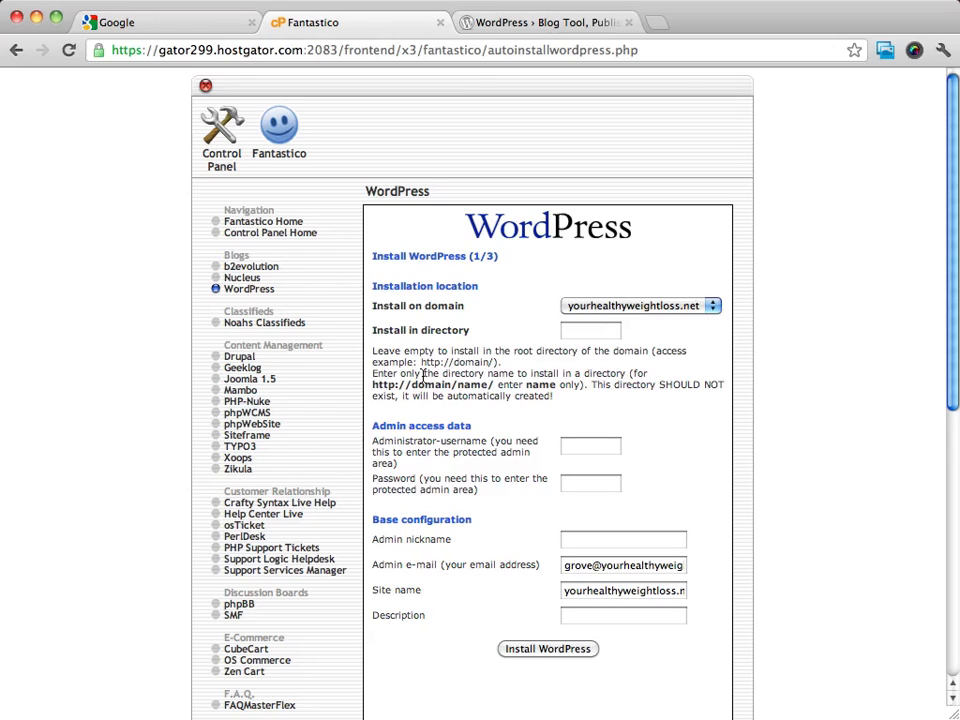
Leave the install directory blank instead of 'blog' so WordPress installs at the domain root
left_click(596, 339)
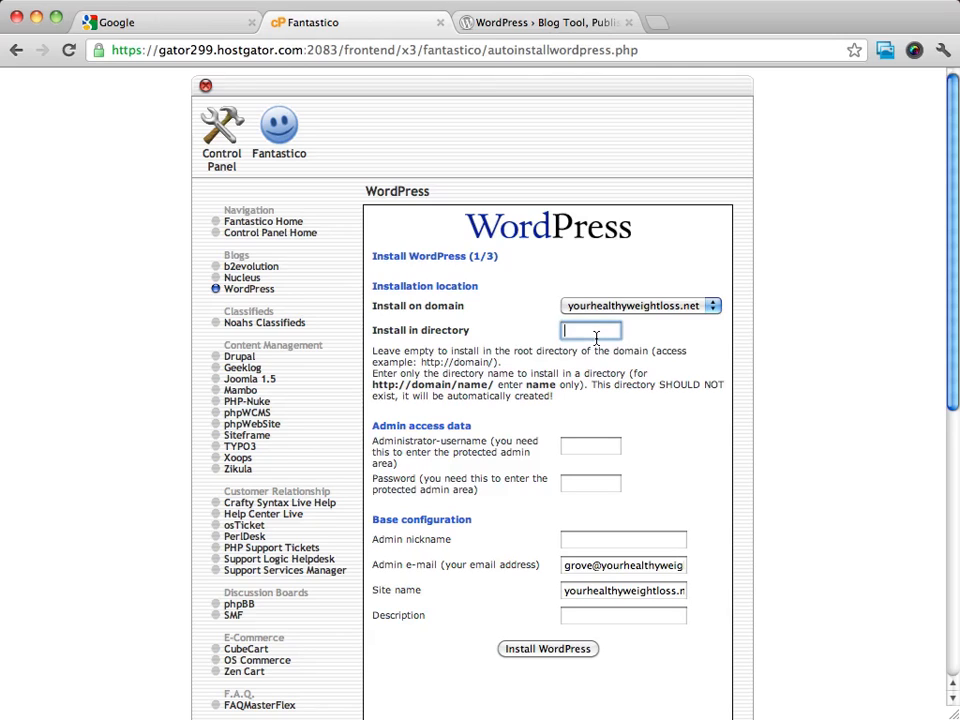
type("blog")
double_click(593, 333)
key("BackSpace")
left_click(797, 261)
scroll(712, 459, "down", 3)
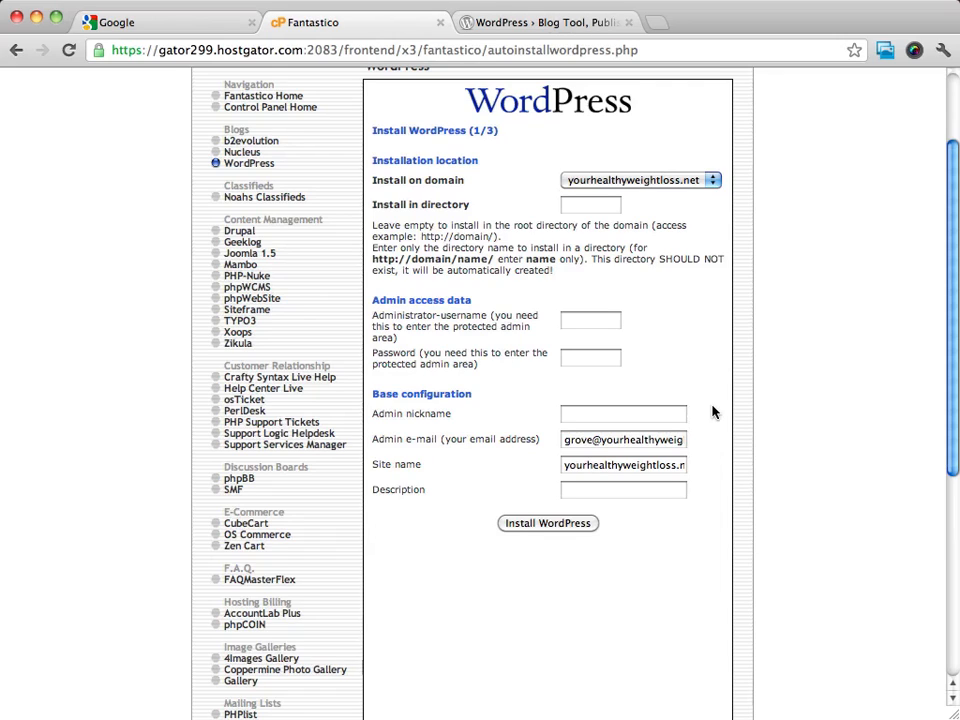
Enter the administrator username and paste the admin password into the install form
left_click(609, 325)
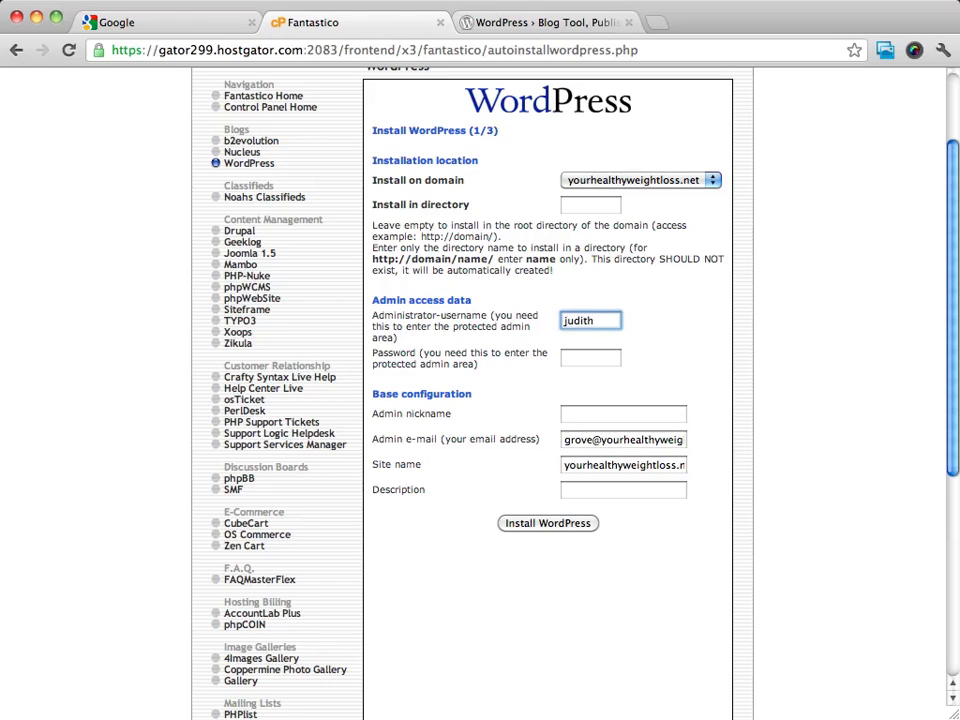
key("Tab")
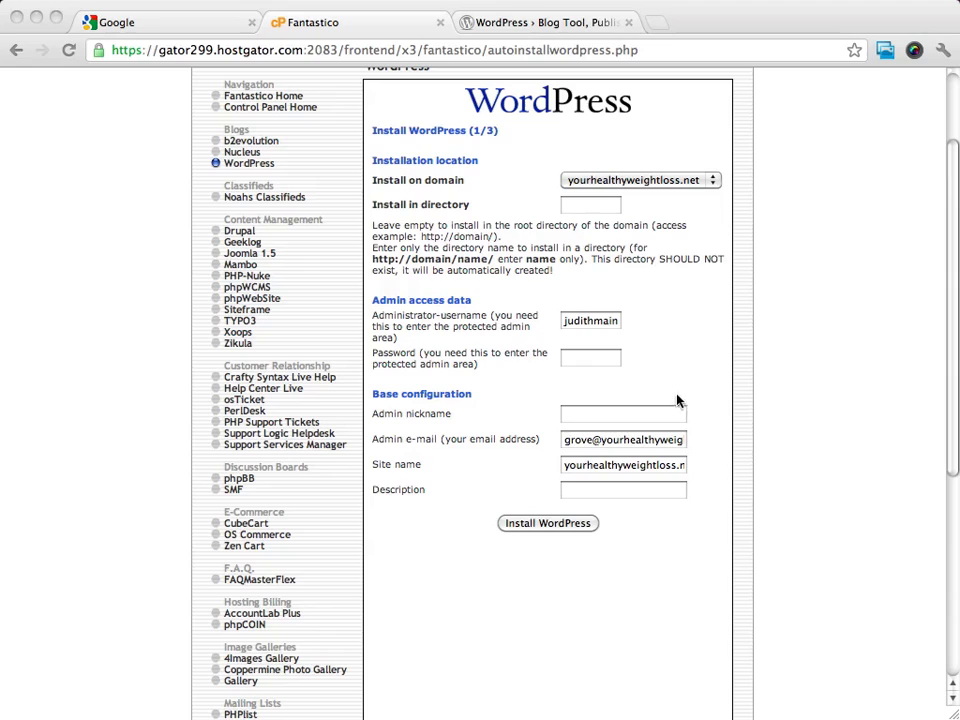
left_click(596, 360)
key("super+v")
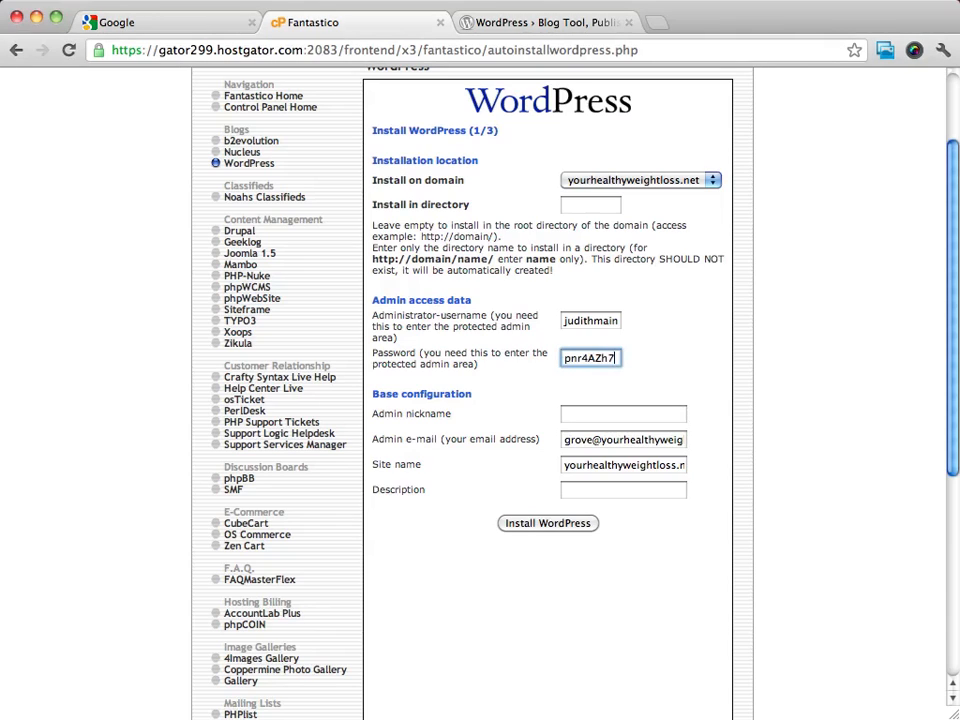
left_click(732, 368)
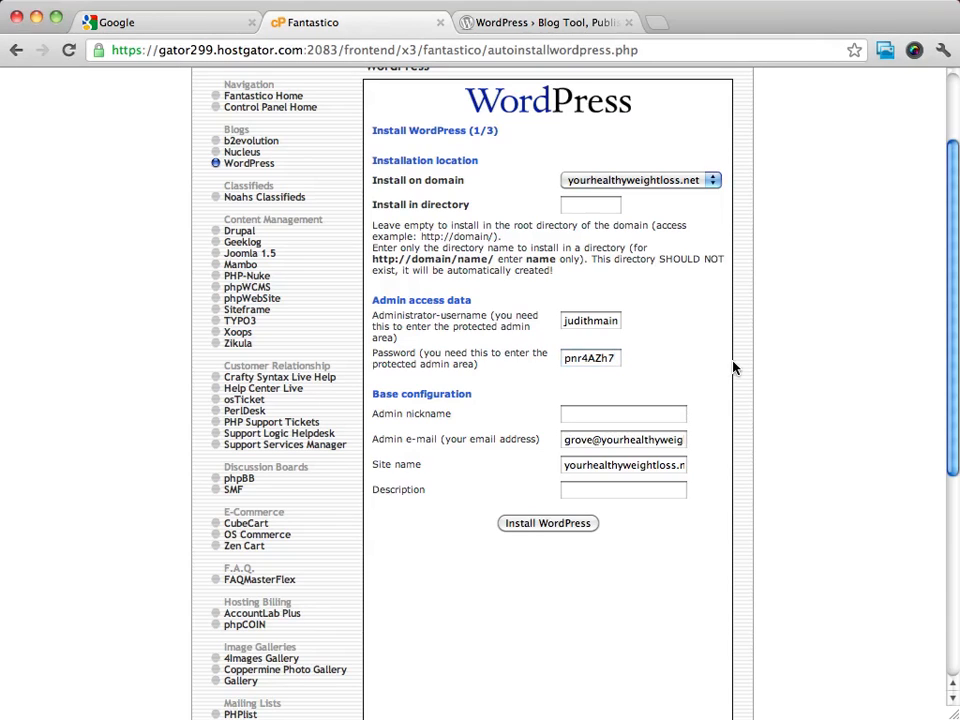
scroll(732, 368, "down", 3)
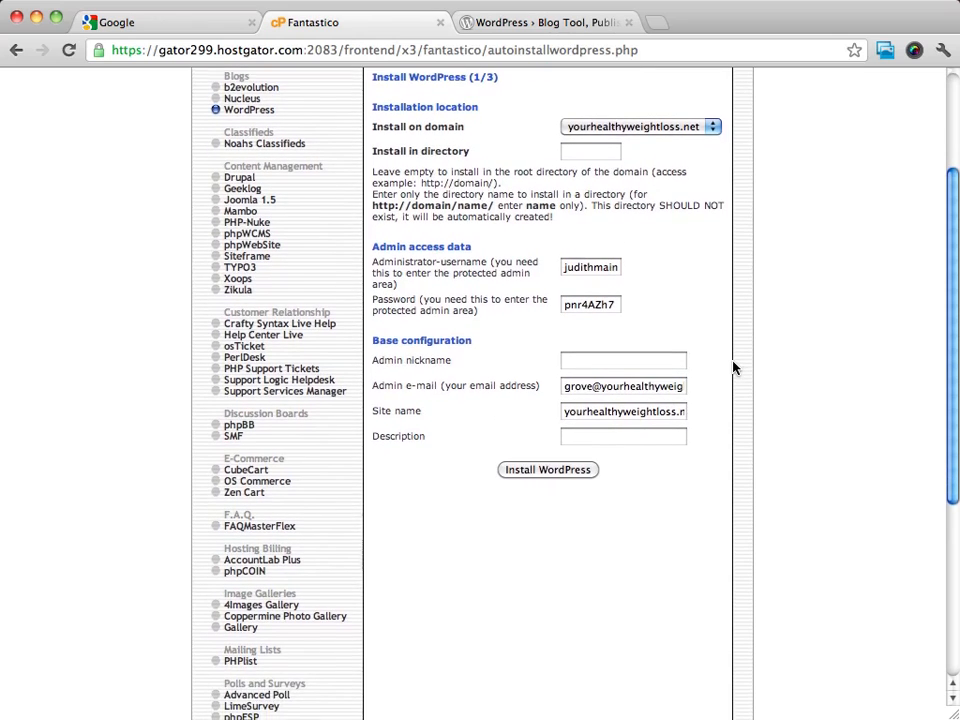
scroll(732, 368, "down", 3)
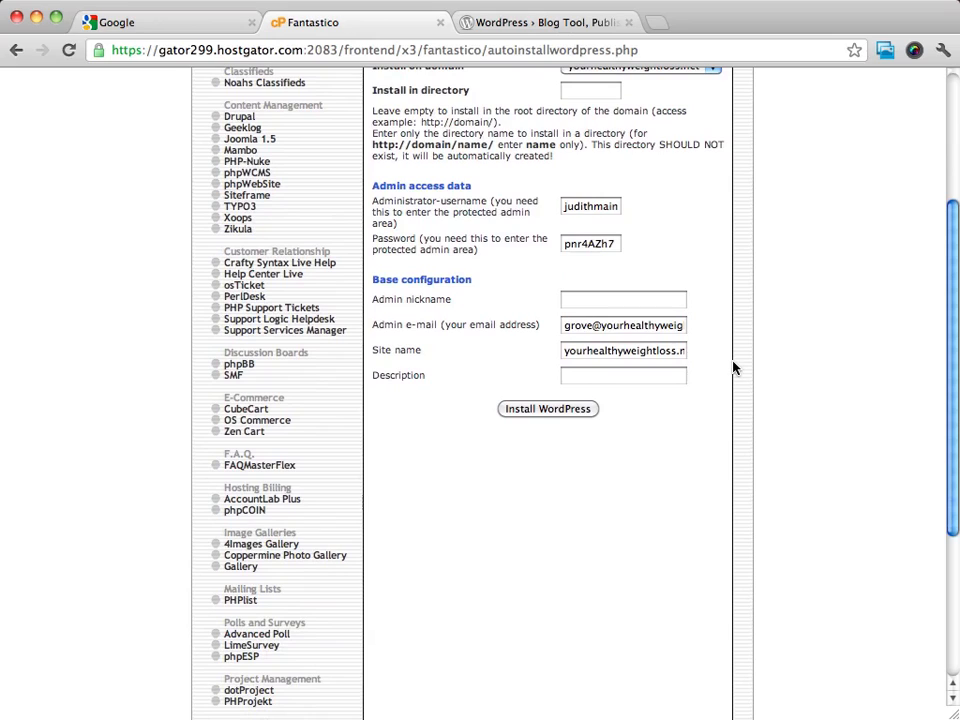
scroll(784, 324, "up", 1)
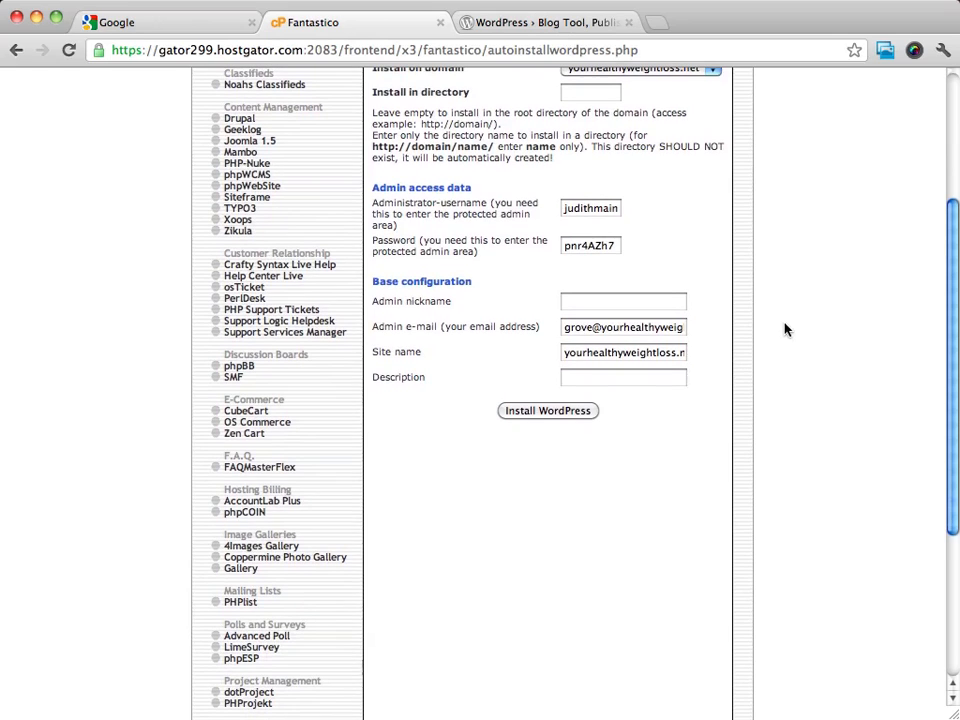
Set the admin nickname and change the admin e-mail's mailbox name to 'admin'
left_click(634, 300)
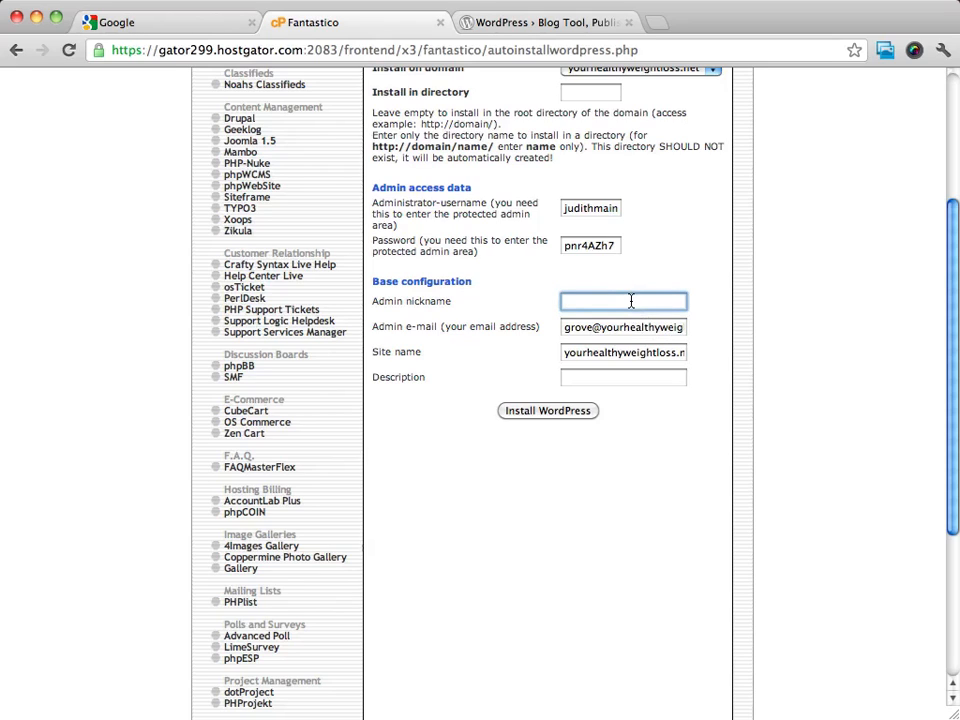
type("Judith")
triple_click(621, 331)
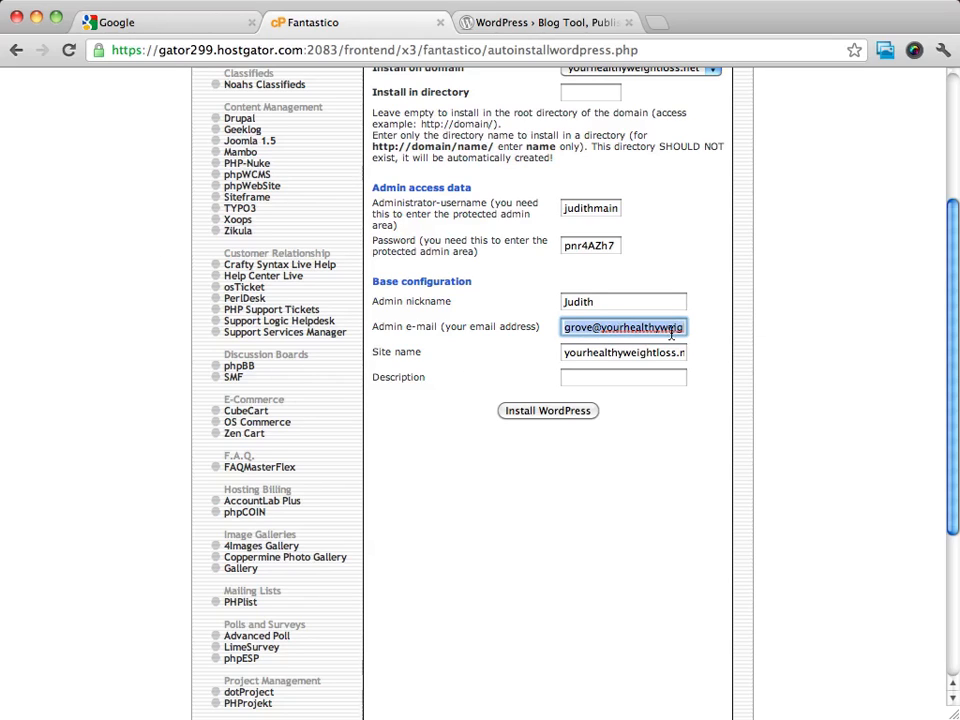
left_click(806, 348)
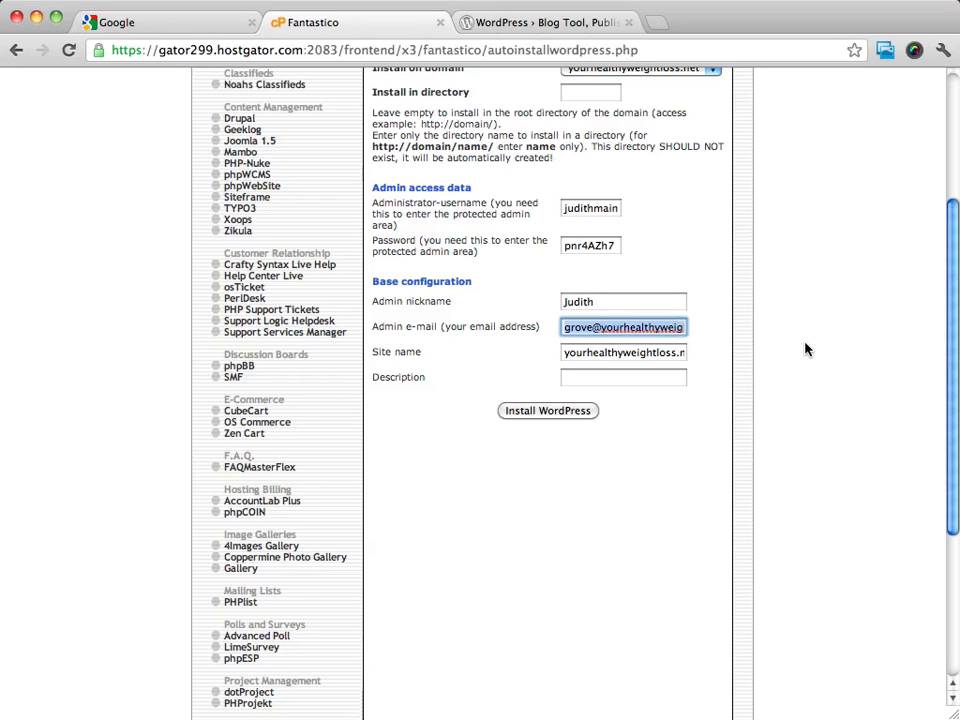
double_click(585, 329)
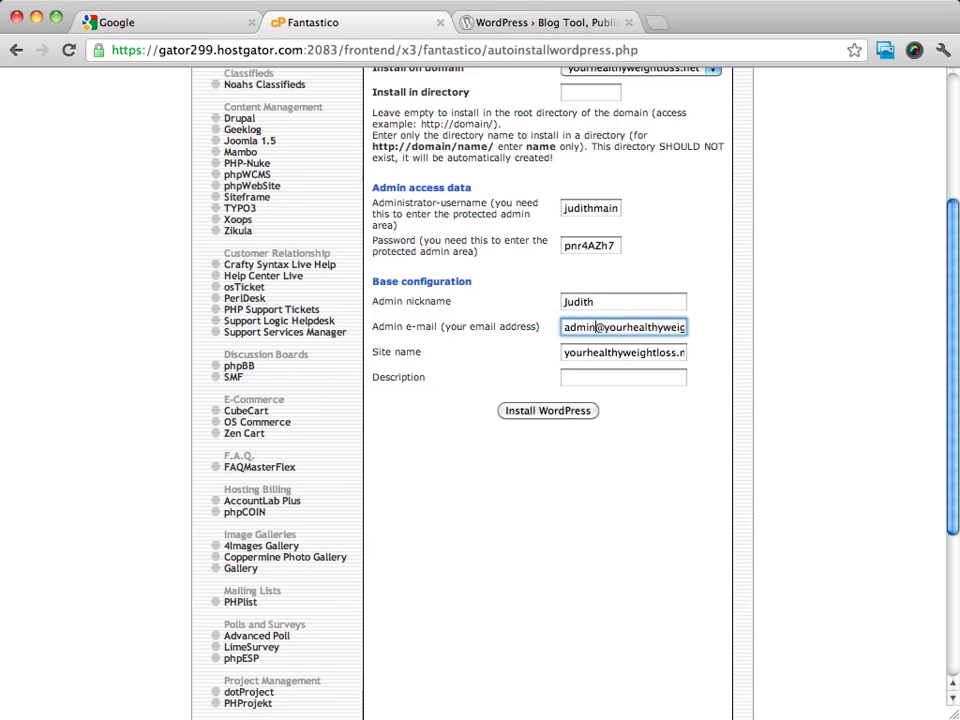
left_click(812, 356)
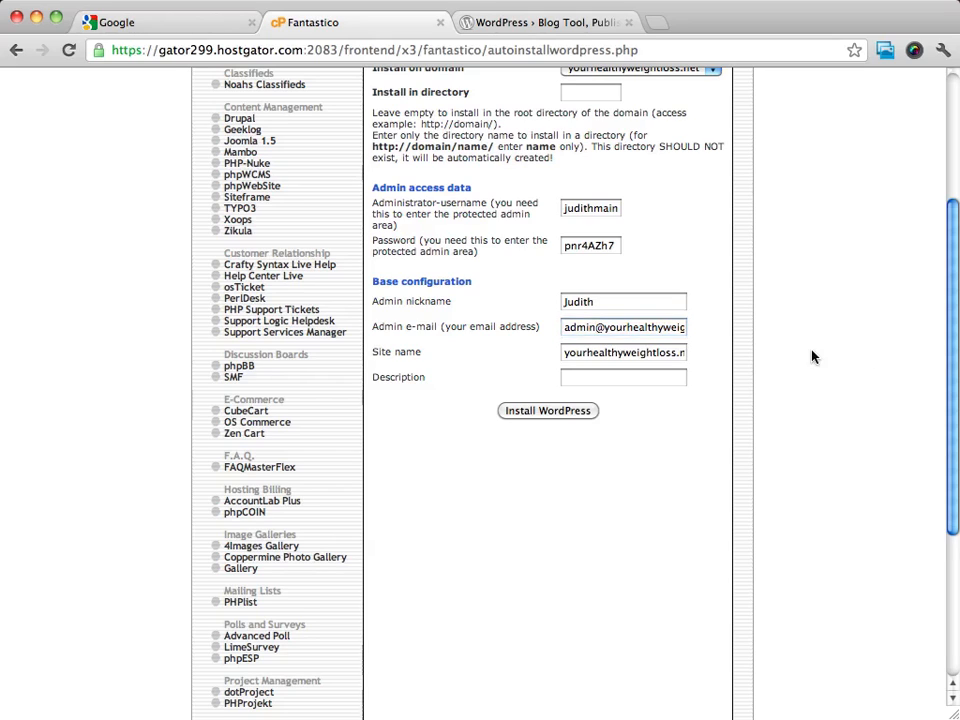
Name the site 'Your Healthy Weight Loss' with description 'Healthy Weight Loss Tips and Tricks'
double_click(625, 353)
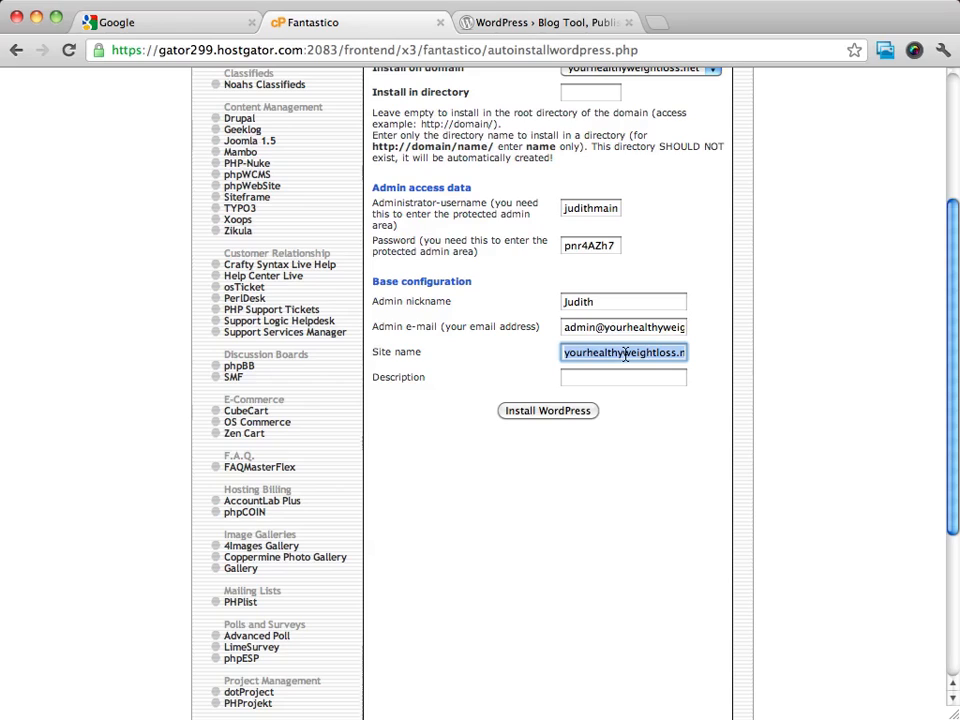
type("Y")
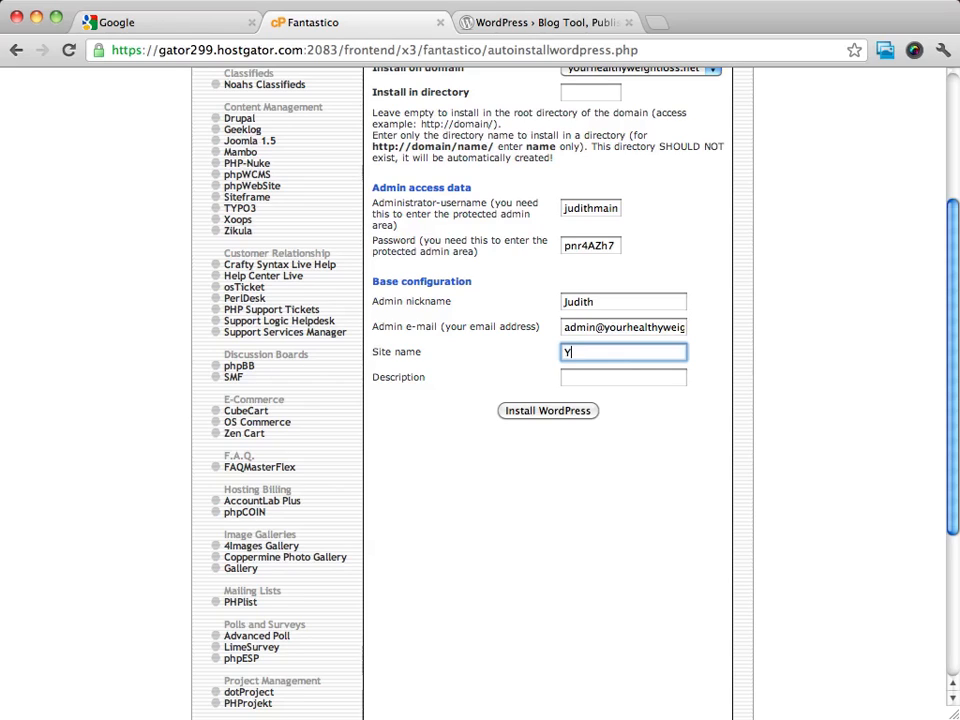
type("our Healthy Weight Loss")
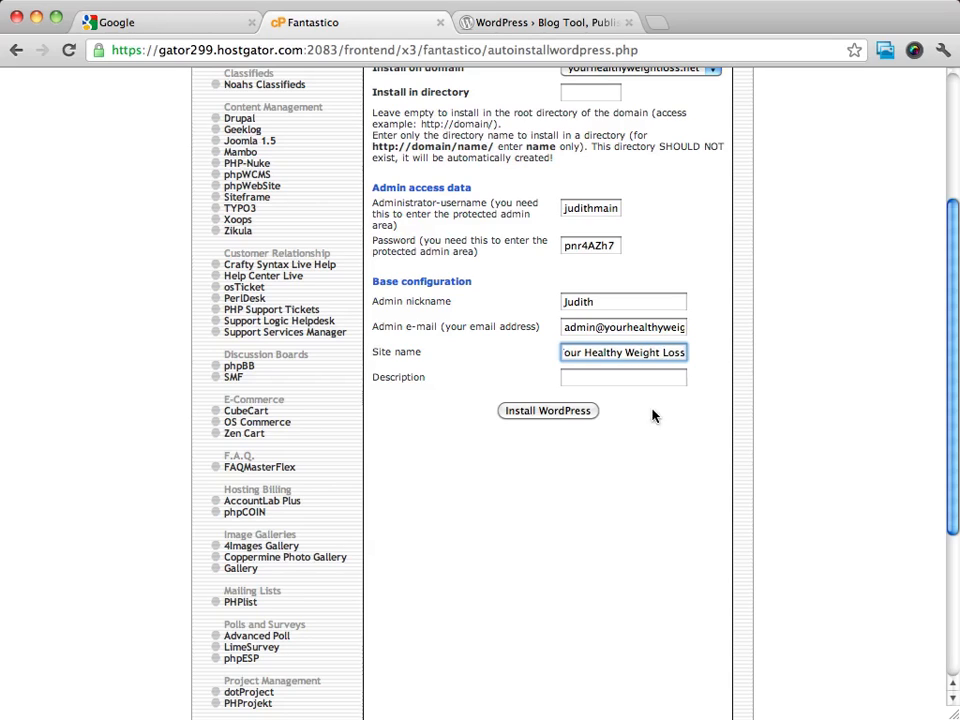
left_click(604, 379)
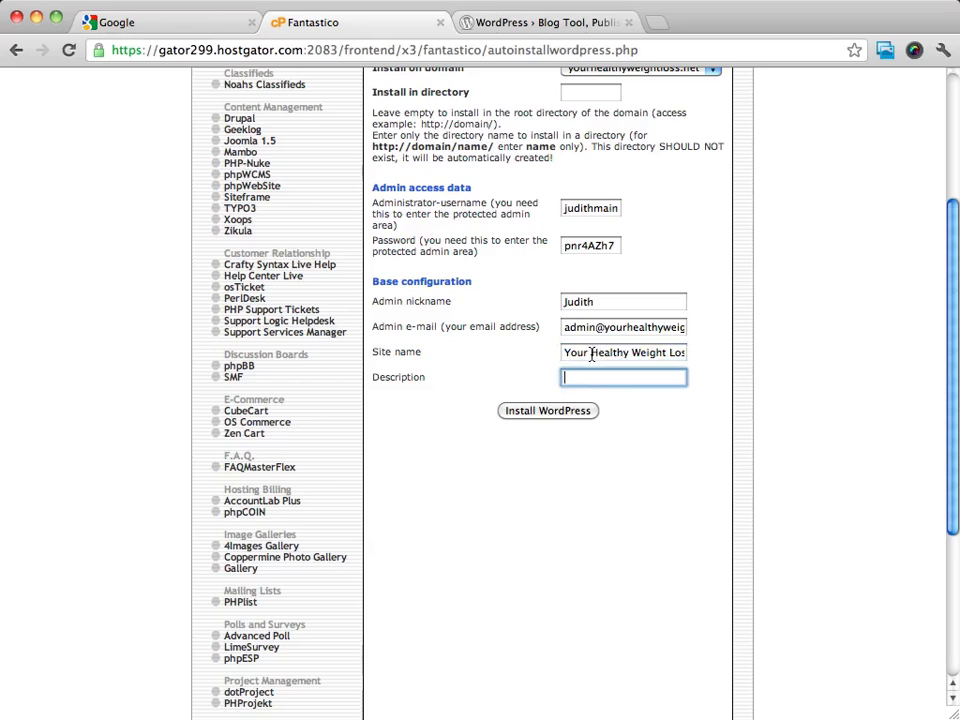
left_click_drag(593, 352, 741, 356)
key("super+c")
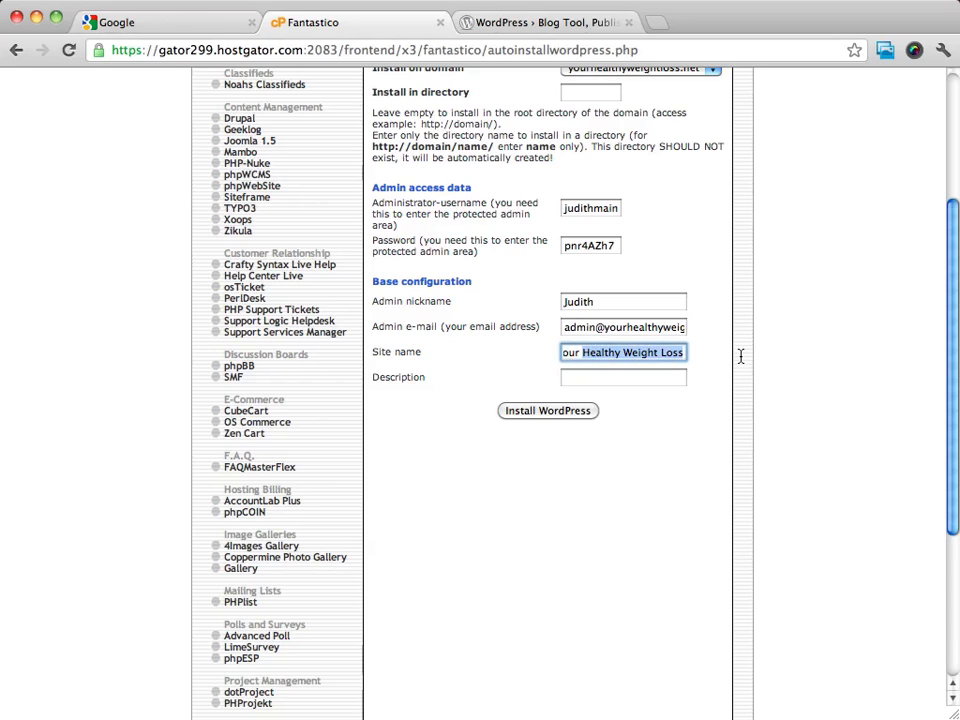
left_click(611, 377)
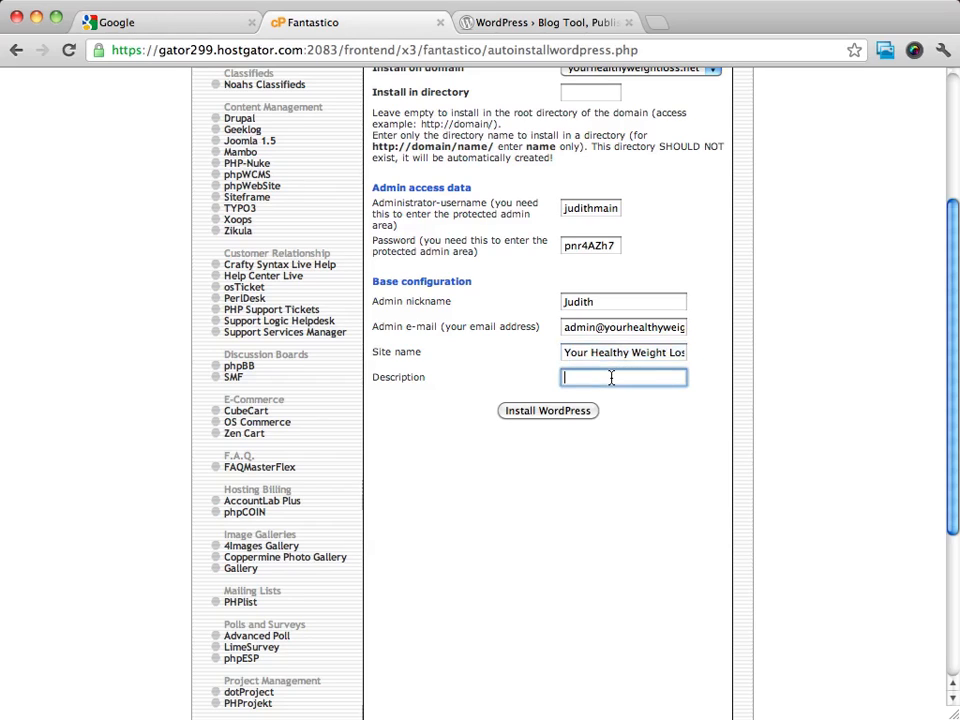
key("super+v")
type("Tips and Tricks")
left_click(670, 456)
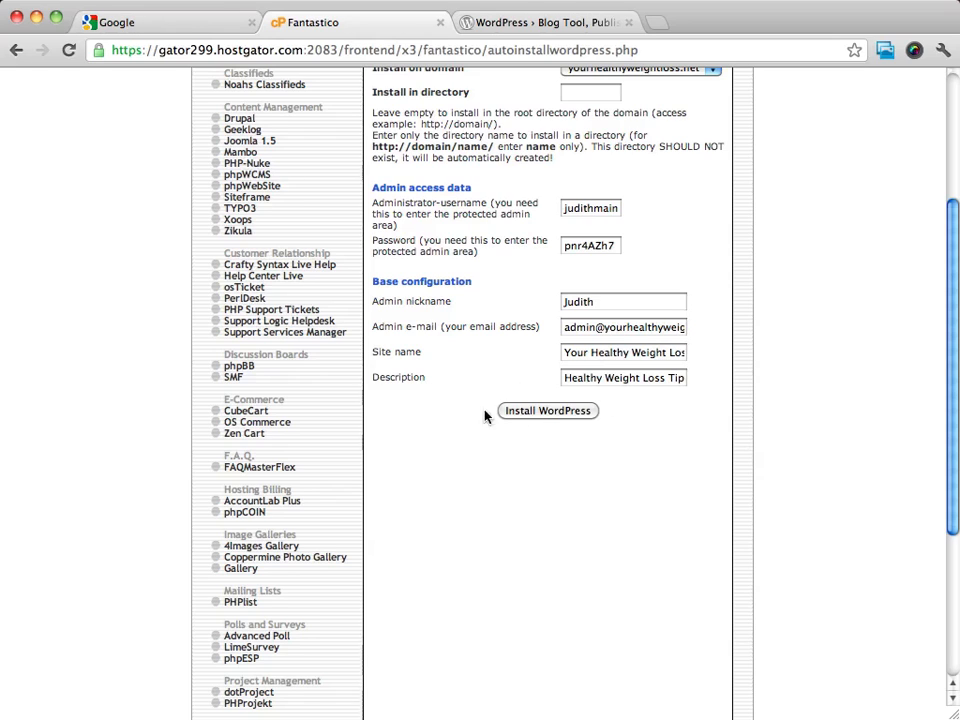
Submit the install form and finish the installation on step 2/3
left_click(537, 414)
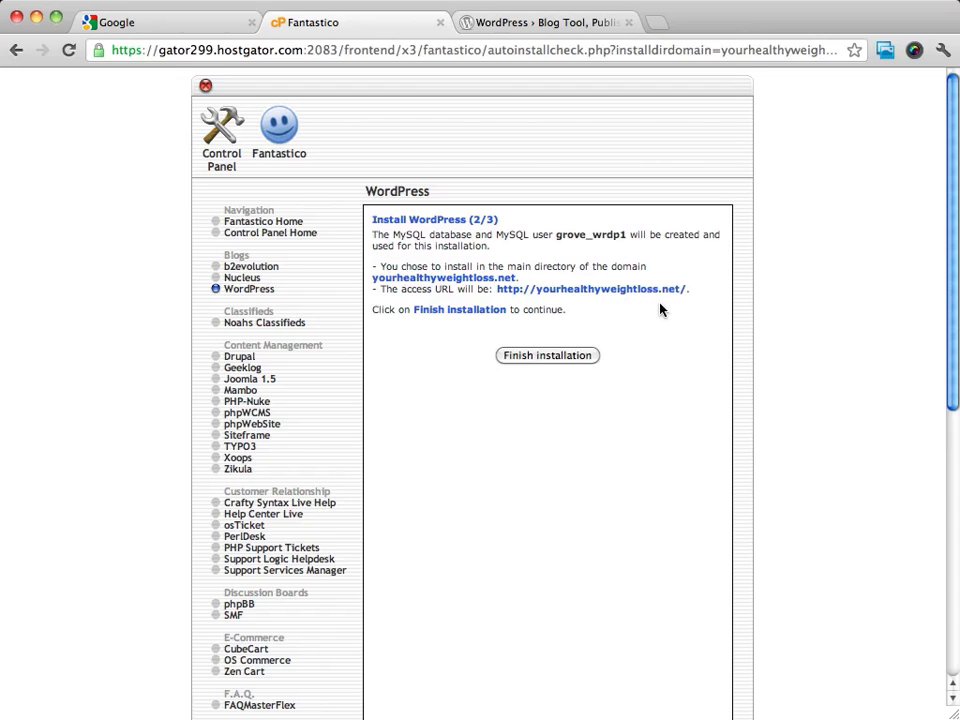
left_click(541, 360)
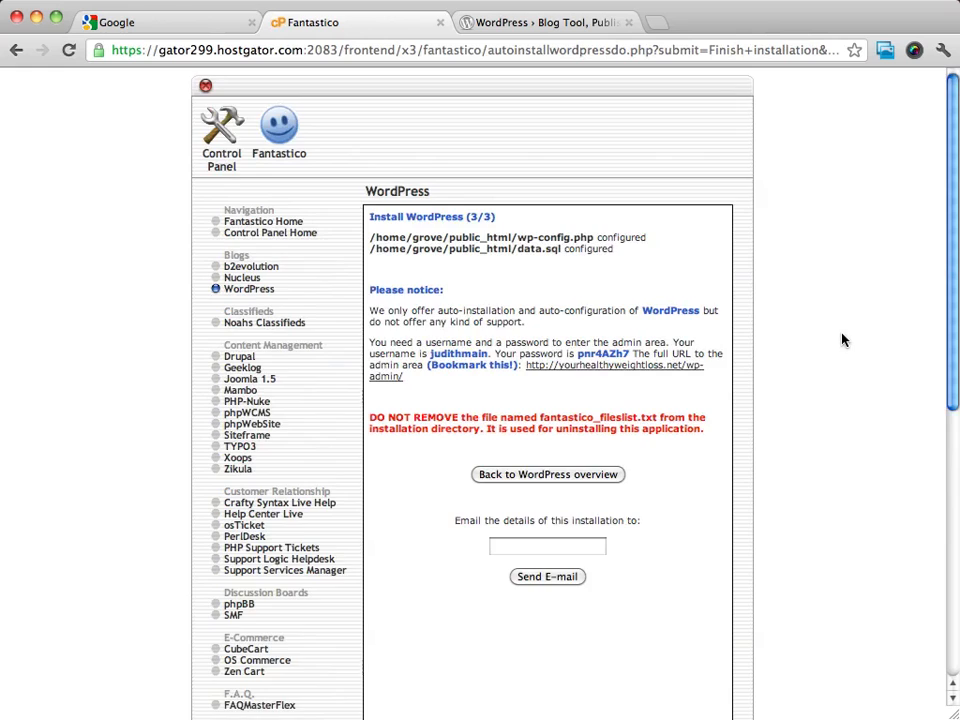
Copy the admin login details and open the new site's wp-admin address in a new tab
scroll(842, 340, "down", 3)
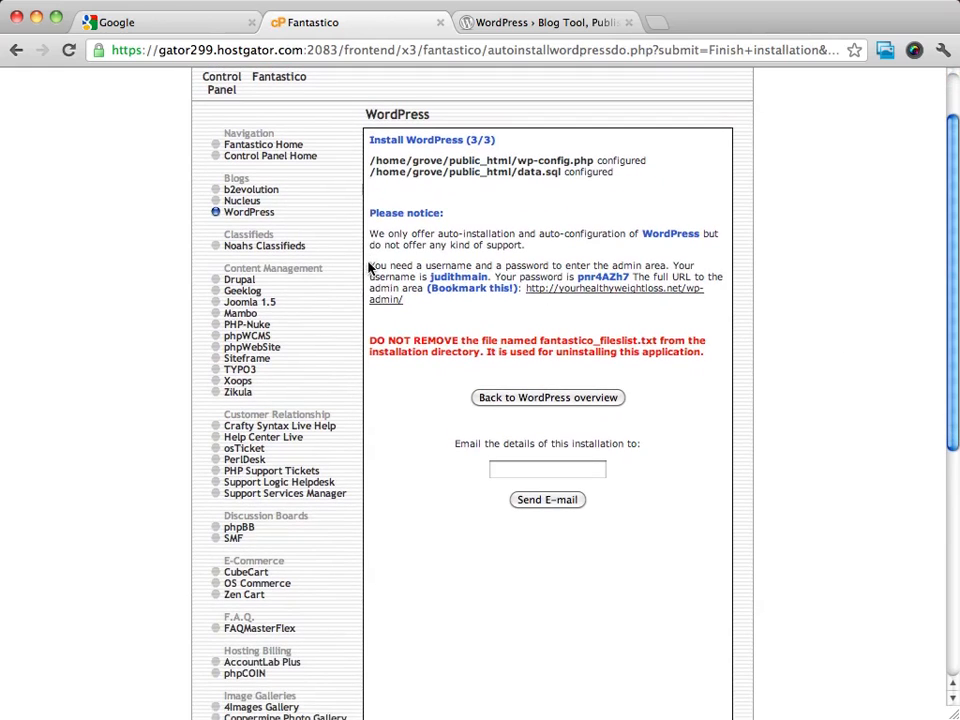
left_click_drag(369, 266, 421, 300)
right_click(430, 287)
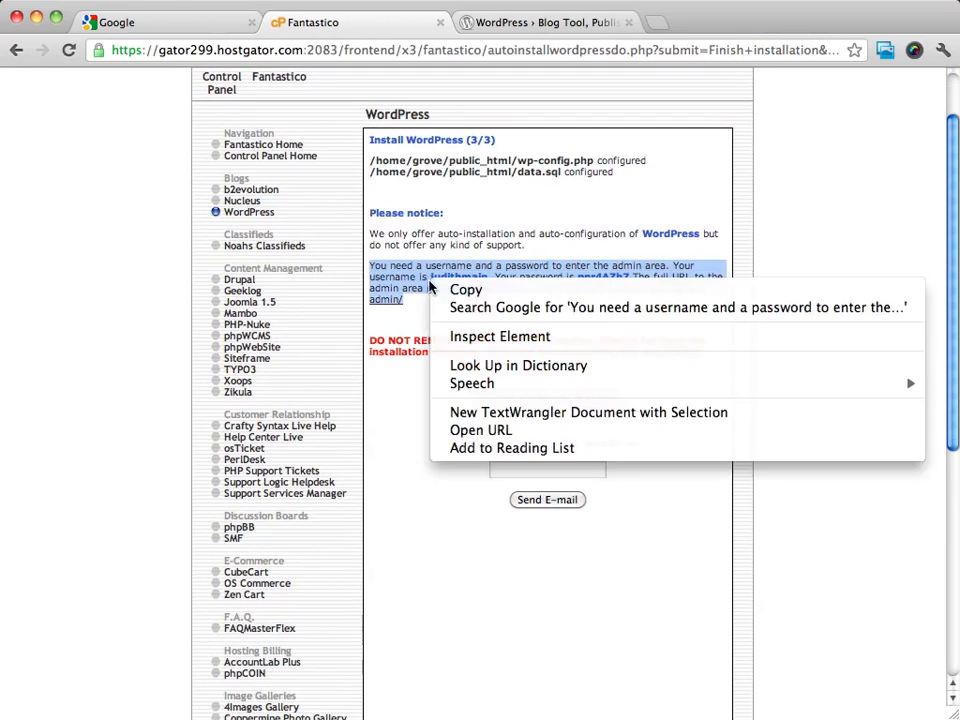
left_click(462, 290)
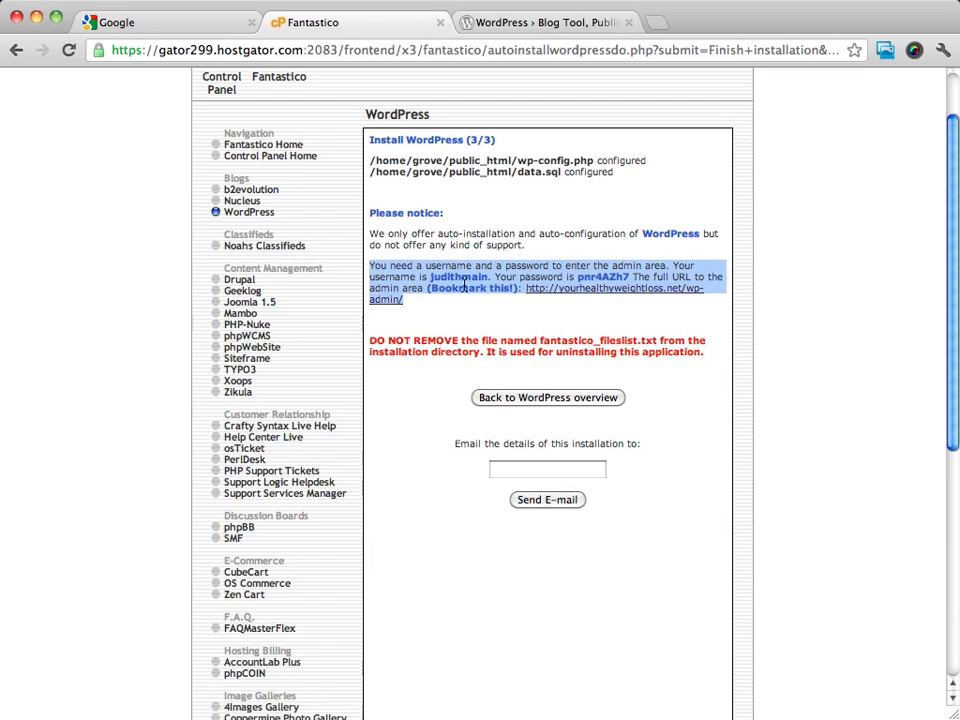
left_click(630, 292)
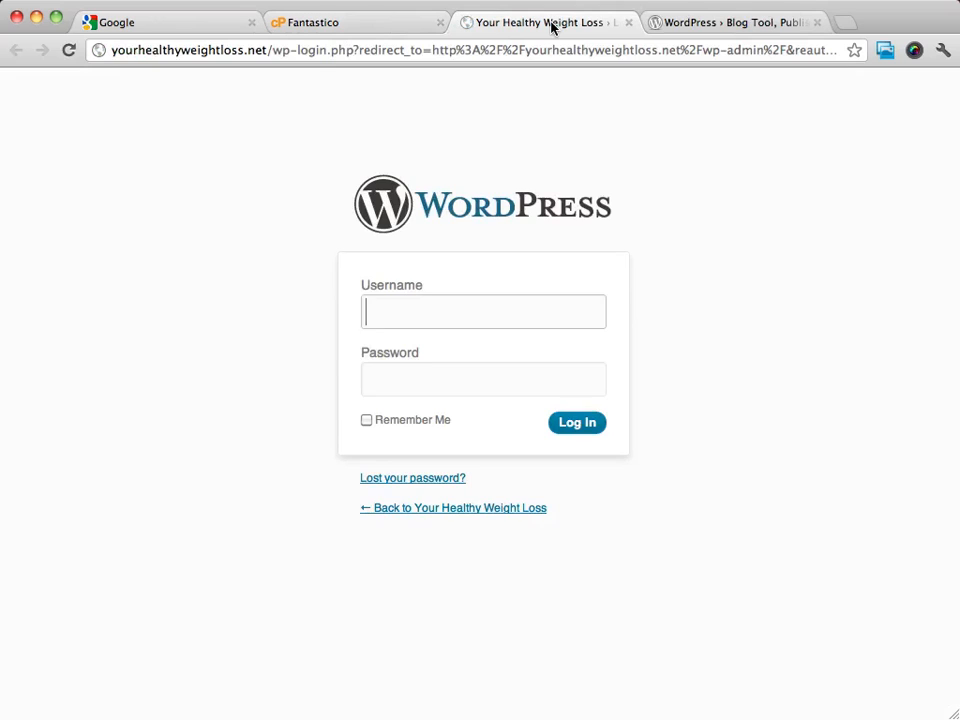